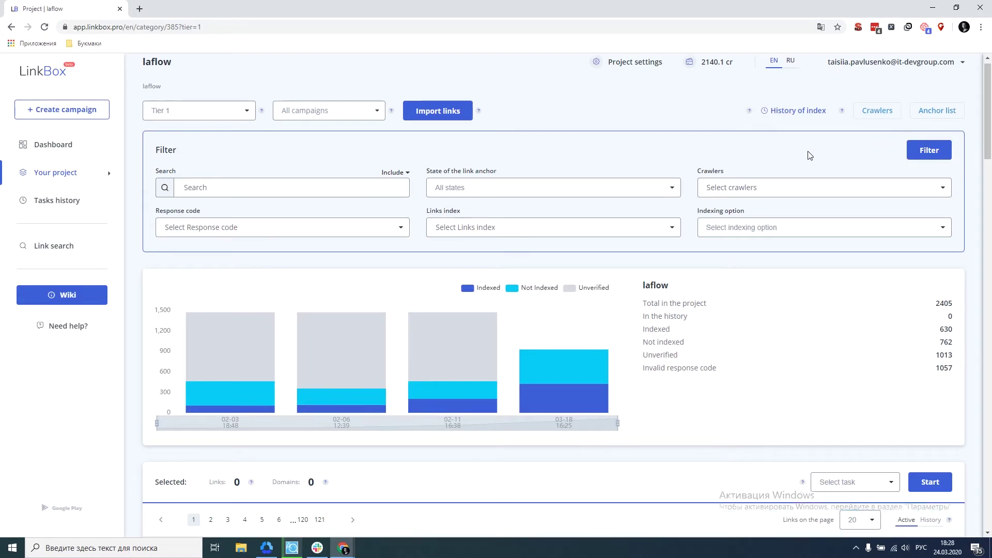
Step: Select all 2405 links in the laflow project and choose the Check link task
{"action": "scroll", "coordinate": [724, 191], "scroll_direction": "down", "scroll_amount": 4}
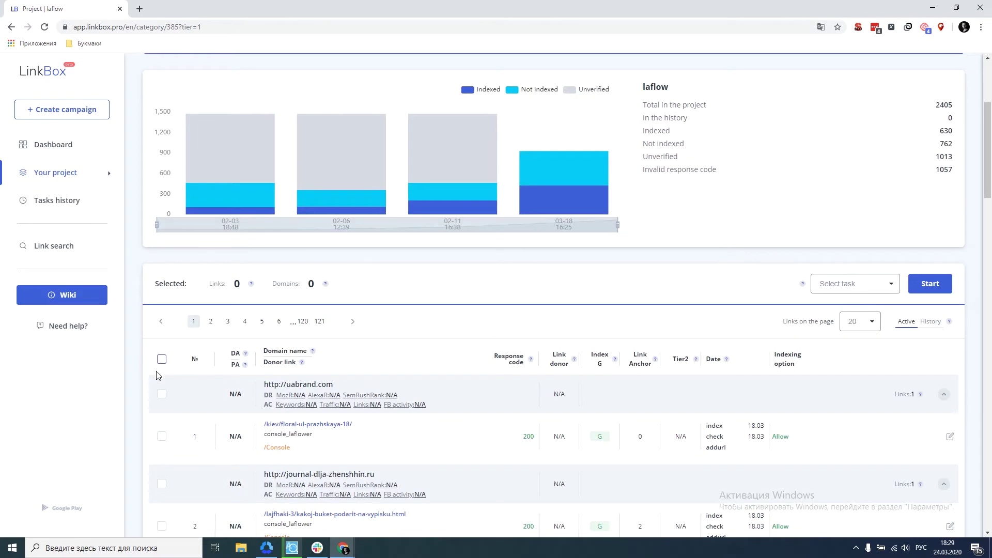
{"action": "left_click", "coordinate": [161, 359]}
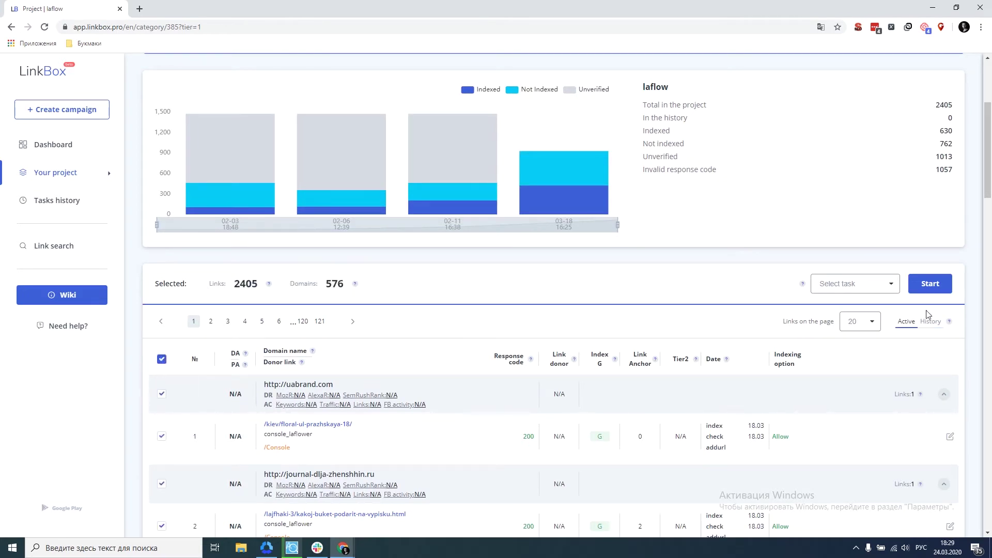
{"action": "left_click", "coordinate": [880, 286]}
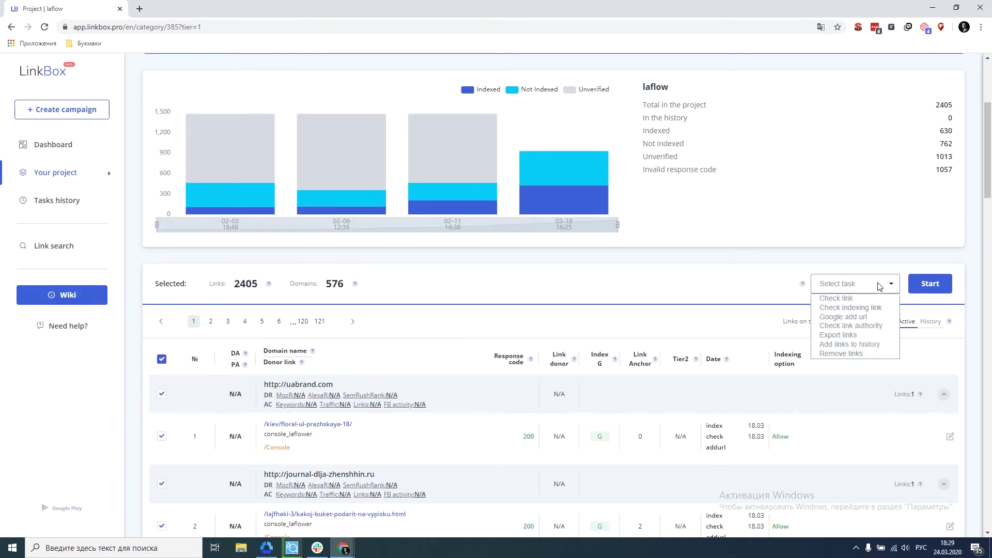
{"action": "left_click", "coordinate": [846, 298]}
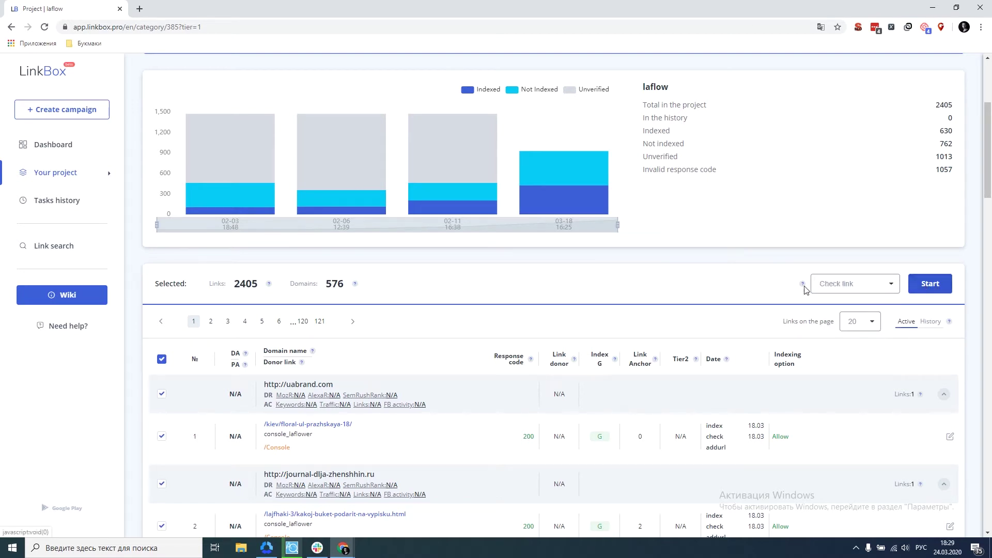
{"action": "scroll", "coordinate": [791, 289], "scroll_direction": "up", "scroll_amount": 4}
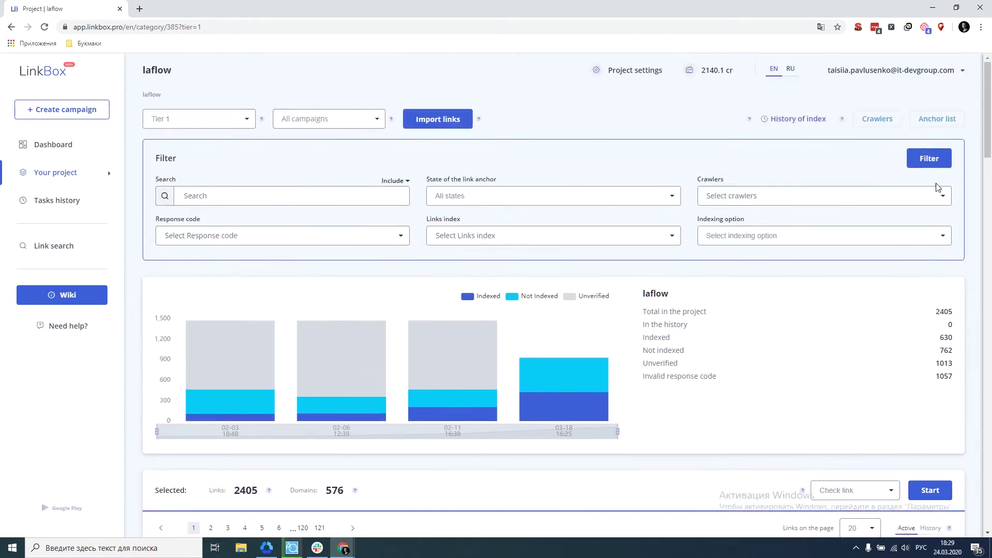
{"action": "left_click", "coordinate": [946, 124]}
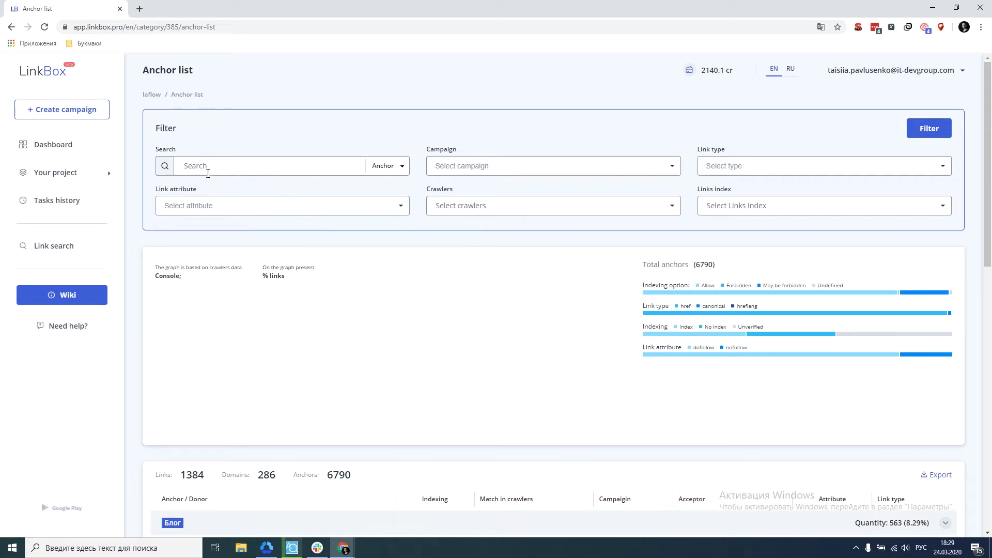
{"action": "left_click", "coordinate": [399, 166]}
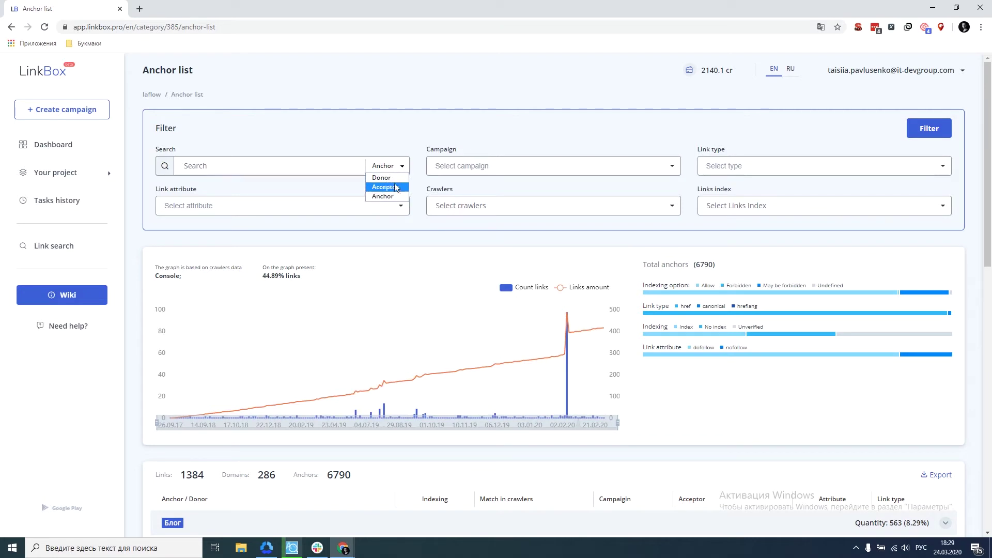
{"action": "left_click", "coordinate": [404, 167]}
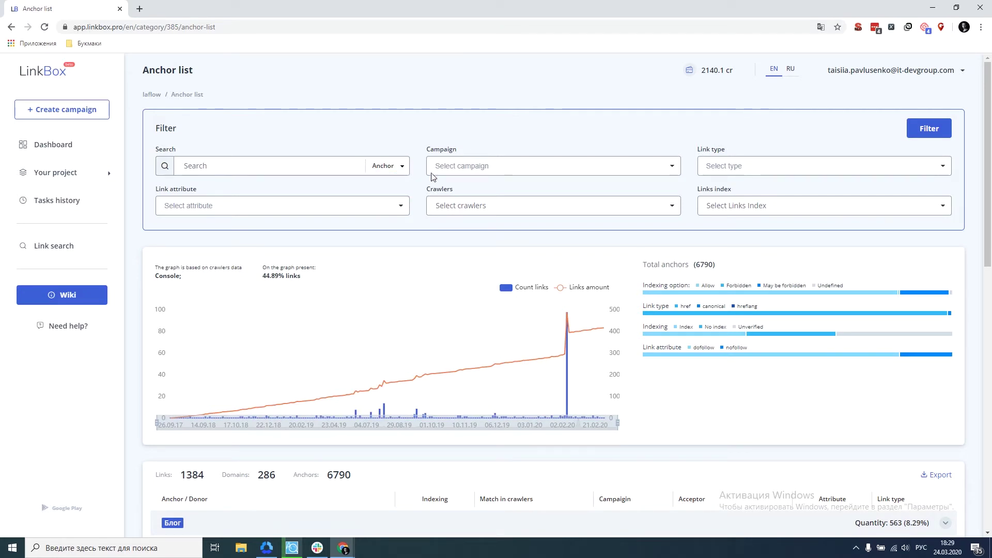
{"action": "left_click", "coordinate": [671, 168]}
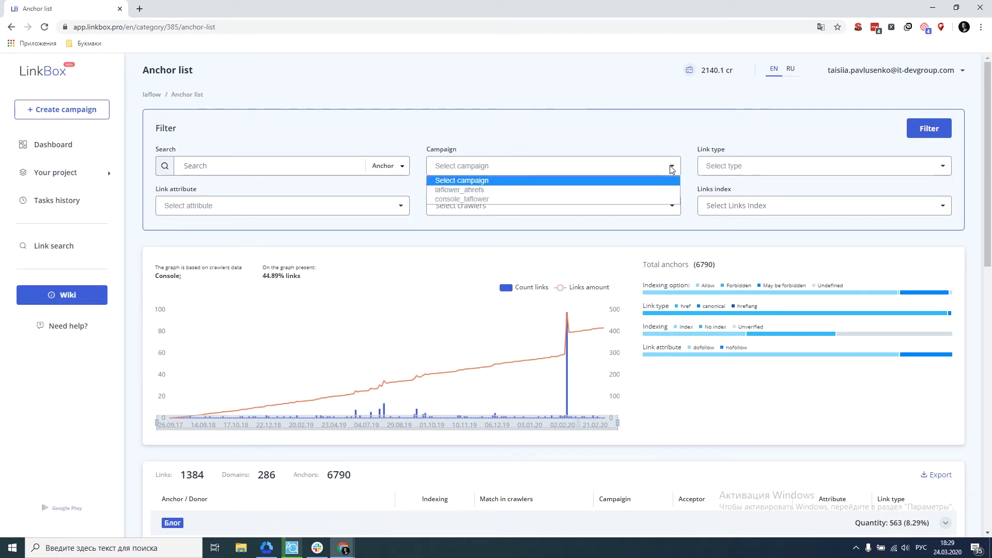
{"action": "left_click", "coordinate": [672, 168]}
{"action": "left_click", "coordinate": [943, 167]}
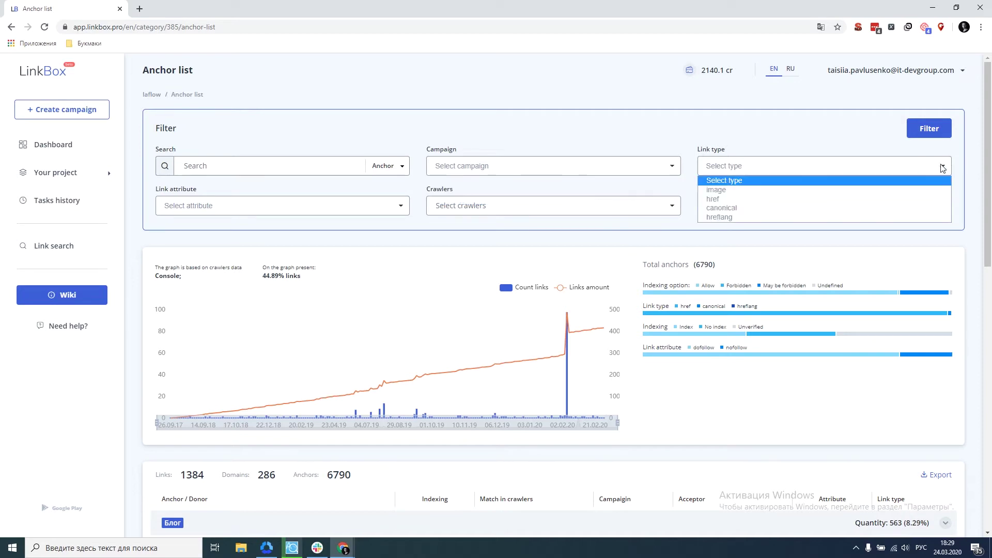
{"action": "left_click", "coordinate": [942, 168]}
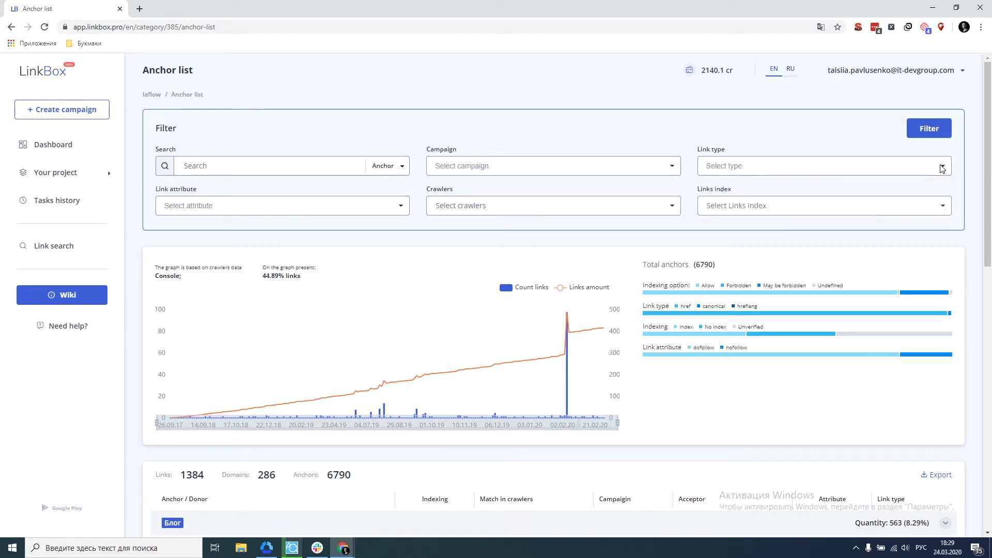
{"action": "left_click", "coordinate": [327, 206]}
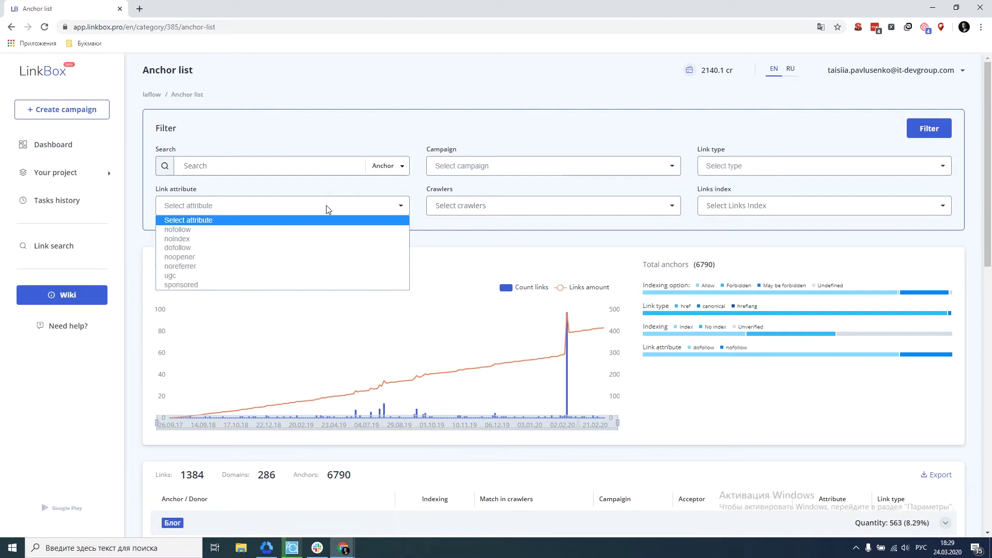
{"action": "left_click", "coordinate": [391, 206]}
{"action": "left_click", "coordinate": [631, 210]}
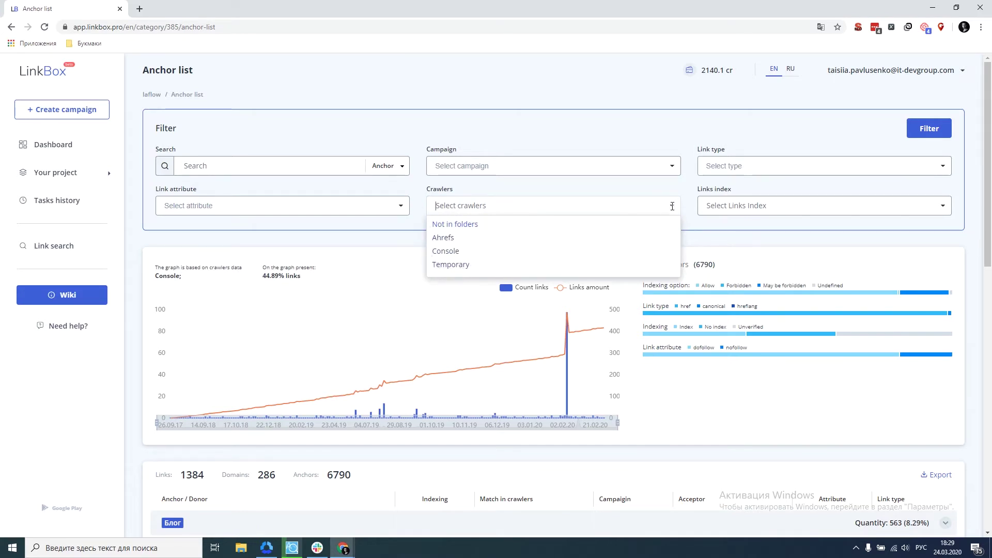
{"action": "left_click", "coordinate": [672, 206]}
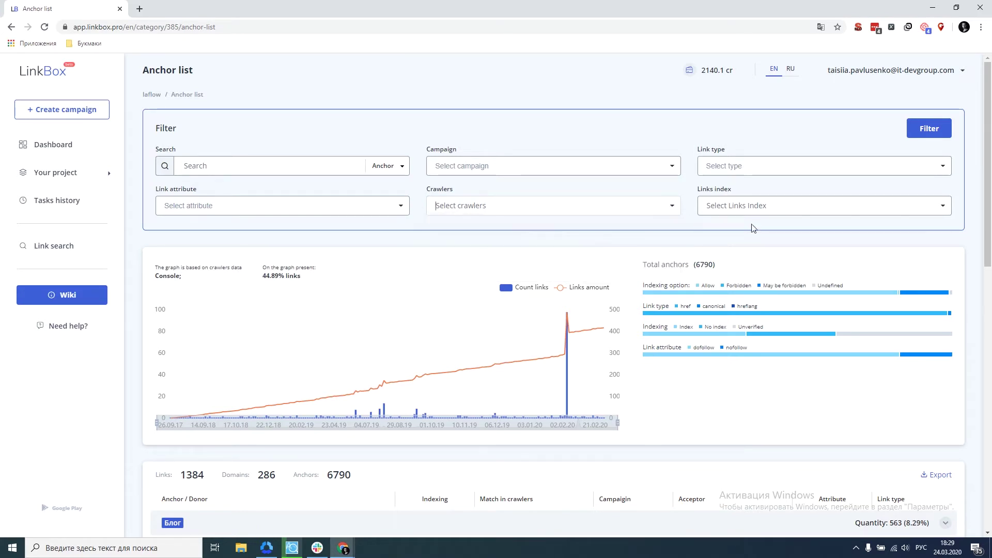
{"action": "left_click", "coordinate": [926, 205]}
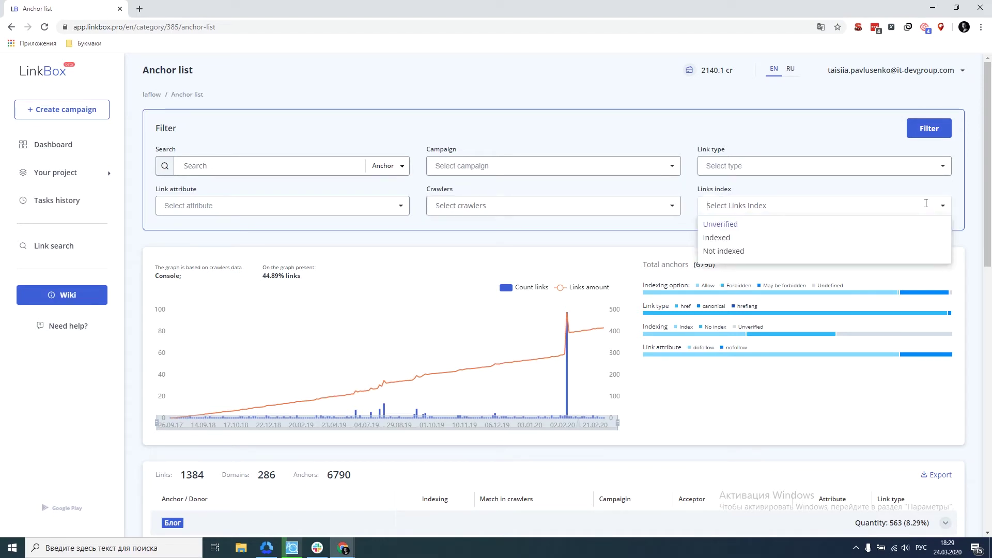
{"action": "left_click", "coordinate": [926, 204]}
{"action": "scroll", "coordinate": [640, 233], "scroll_direction": "down", "scroll_amount": 3}
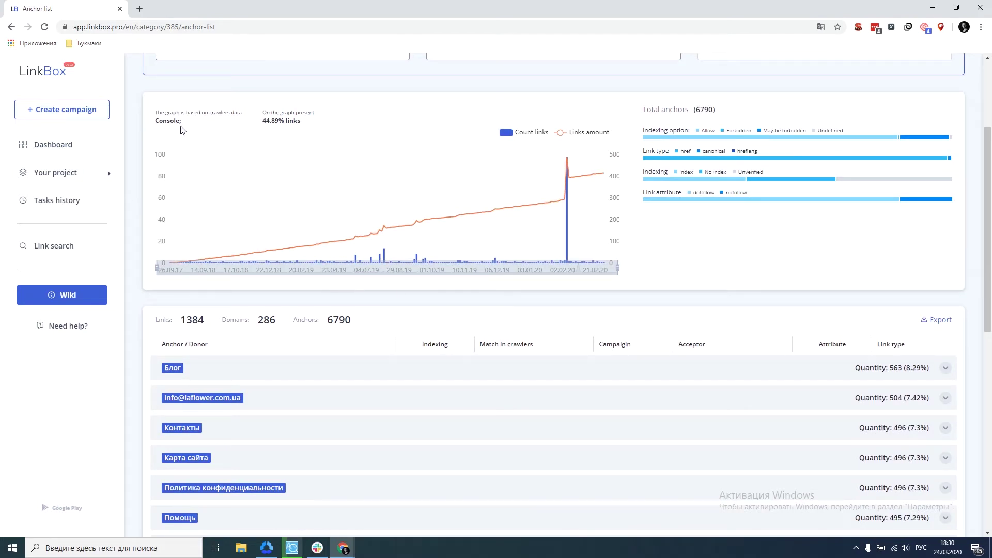
{"action": "scroll", "coordinate": [197, 129], "scroll_direction": "up", "scroll_amount": 2}
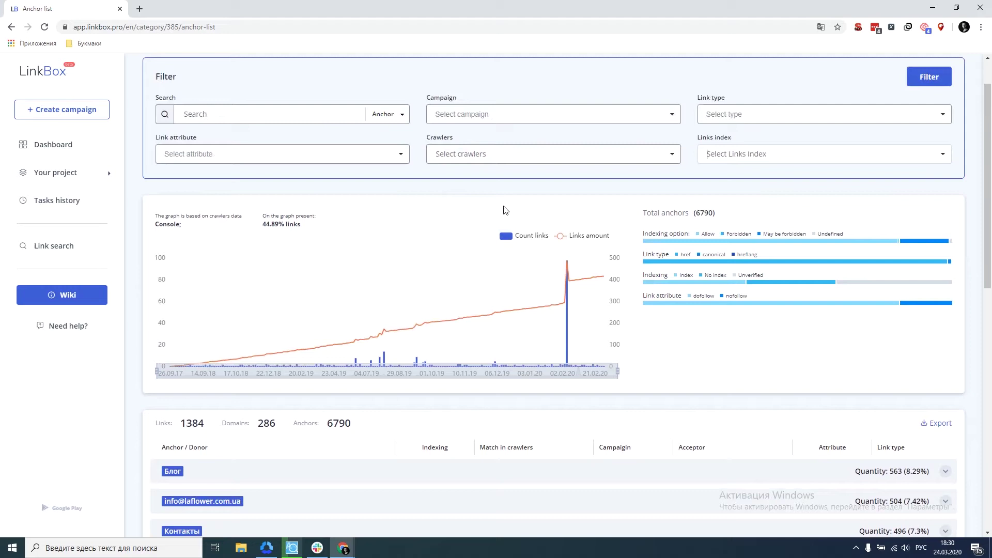
{"action": "left_click", "coordinate": [537, 155]}
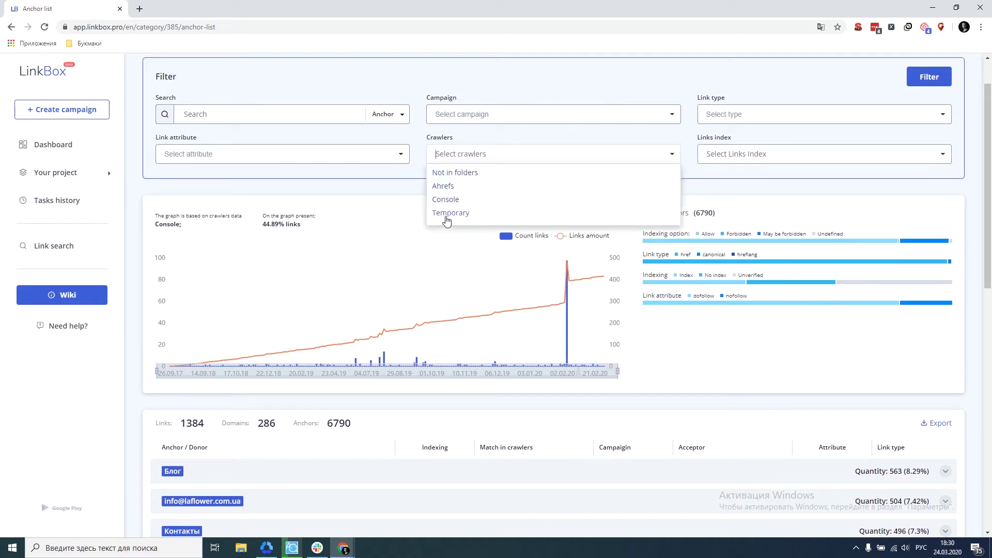
{"action": "left_click", "coordinate": [388, 208]}
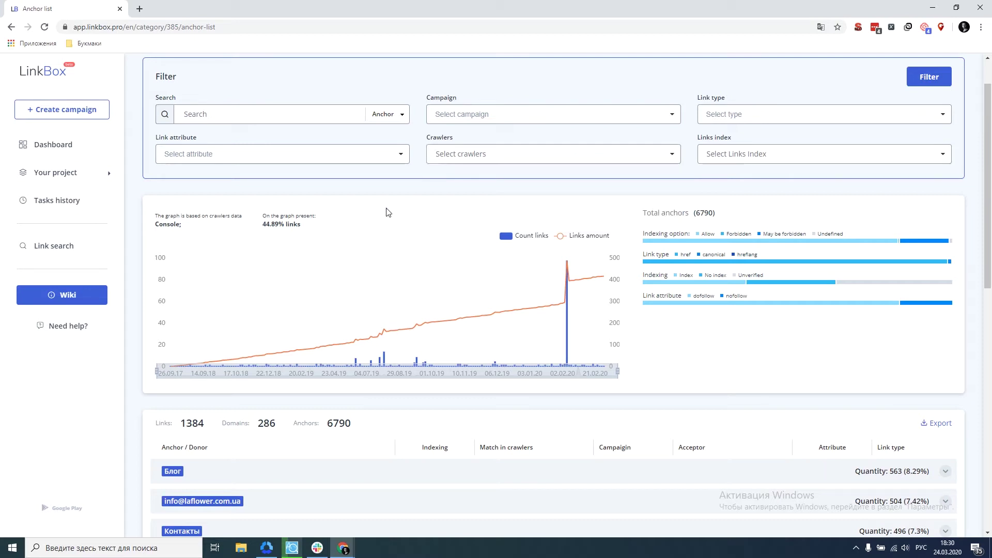
{"action": "scroll", "coordinate": [563, 222], "scroll_direction": "down", "scroll_amount": 1}
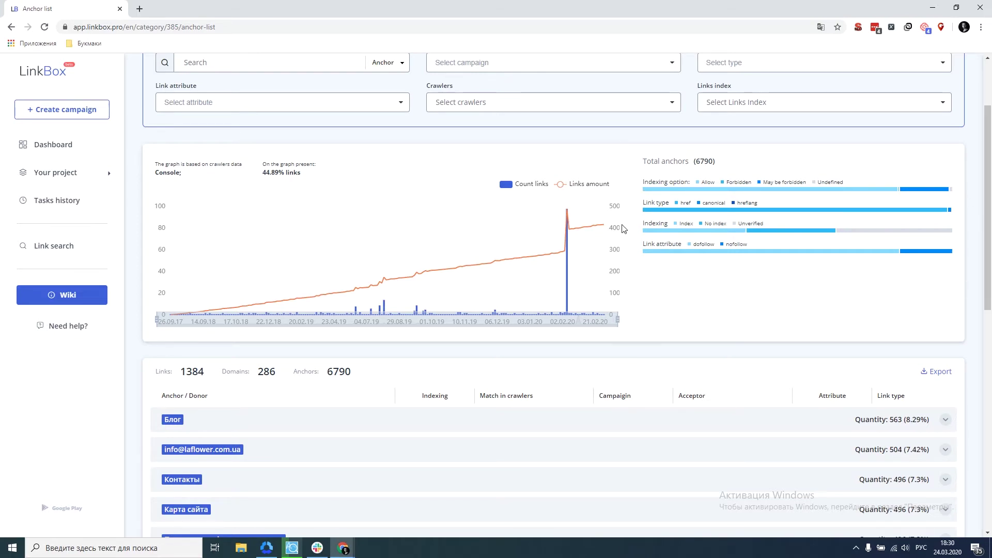
{"action": "mouse_move", "coordinate": [646, 193]}
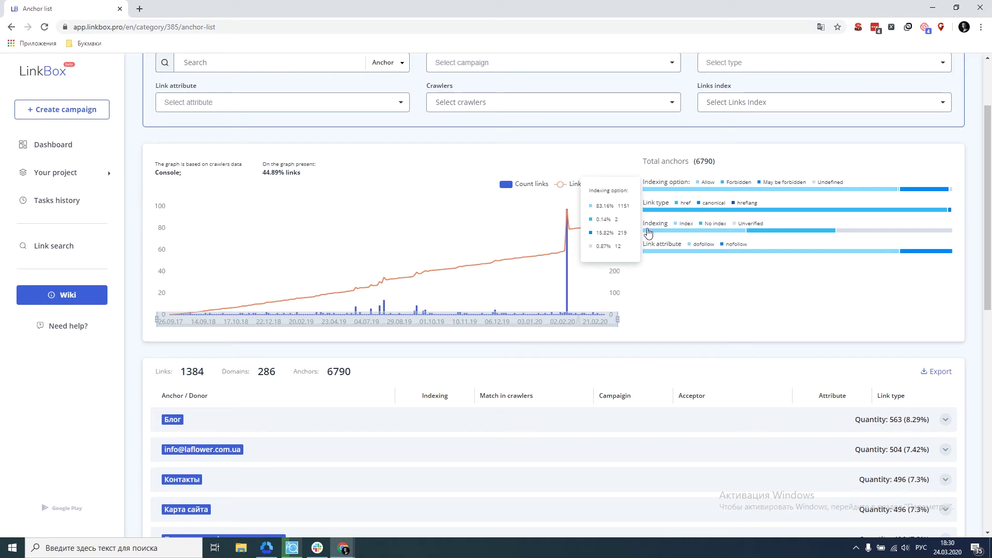
{"action": "mouse_move", "coordinate": [650, 212]}
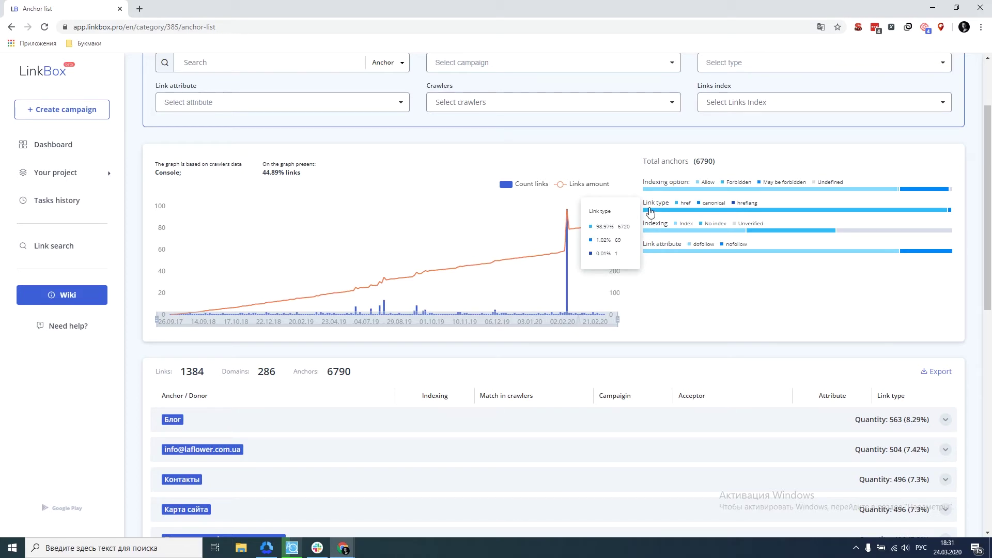
{"action": "mouse_move", "coordinate": [646, 234]}
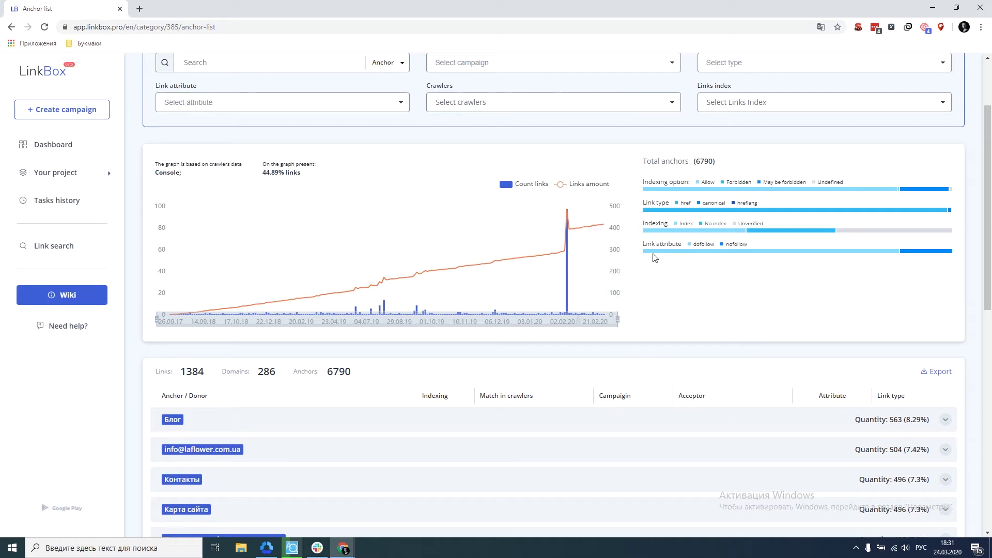
Step: Scroll to the end of the anchor list and expand the laflower.com.ua anchor (40 links, 0.59%)
{"action": "mouse_move", "coordinate": [654, 255]}
{"action": "scroll", "coordinate": [666, 279], "scroll_direction": "down", "scroll_amount": 4}
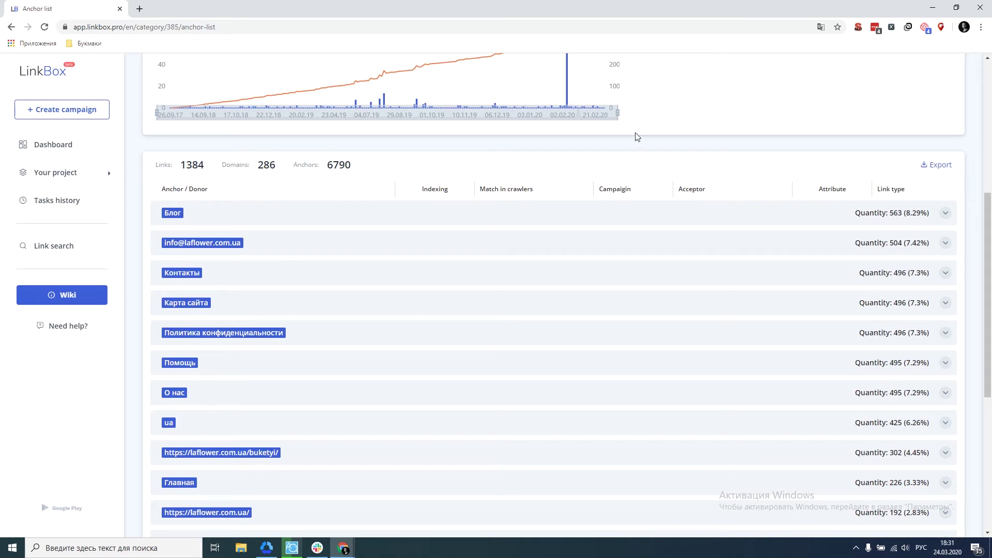
{"action": "scroll", "coordinate": [634, 135], "scroll_direction": "down", "scroll_amount": 1}
{"action": "scroll", "coordinate": [568, 114], "scroll_direction": "down", "scroll_amount": 1}
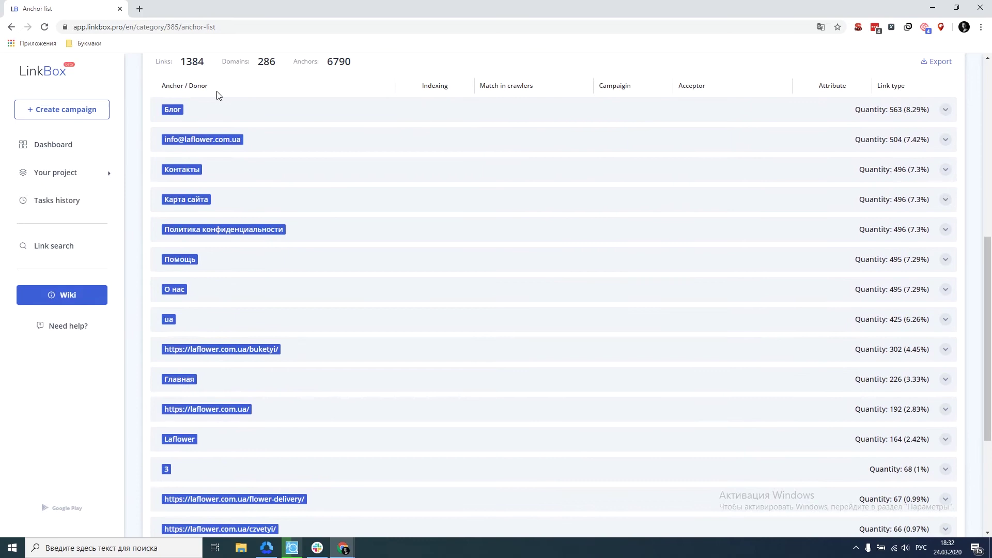
{"action": "scroll", "coordinate": [331, 151], "scroll_direction": "down", "scroll_amount": 4}
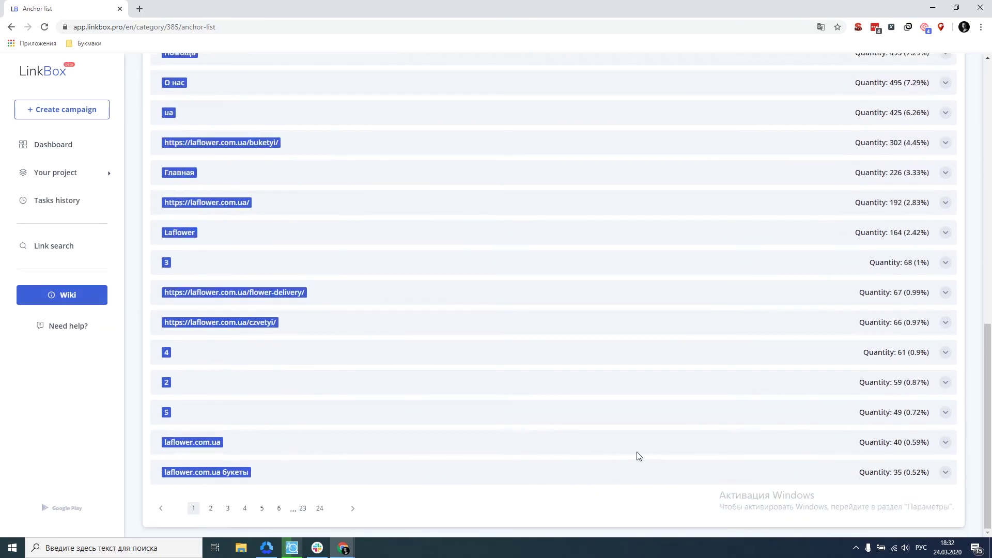
{"action": "left_click", "coordinate": [945, 444]}
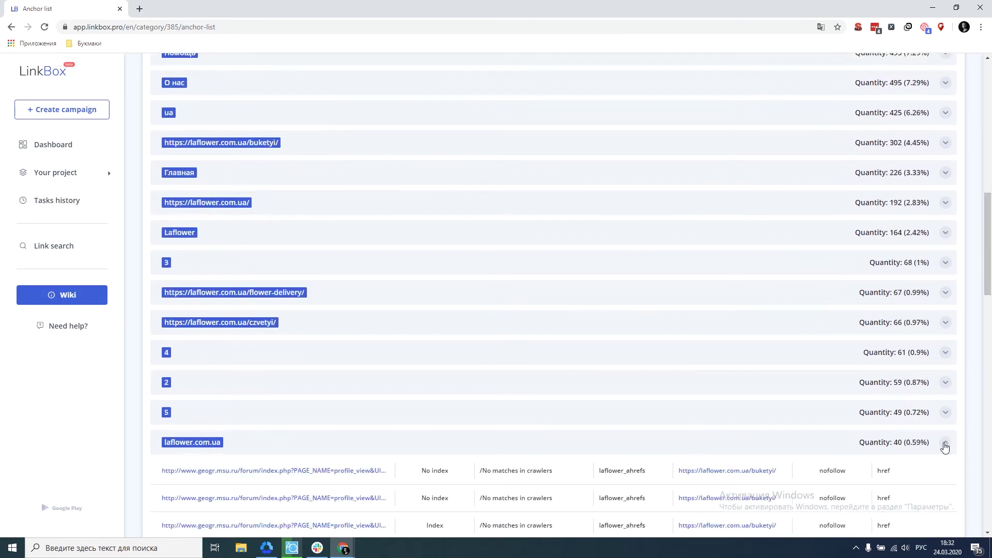
Step: Collapse the laflower.com.ua donor links and return to the top of the 6790-anchor list
{"action": "scroll", "coordinate": [948, 409], "scroll_direction": "down", "scroll_amount": 4}
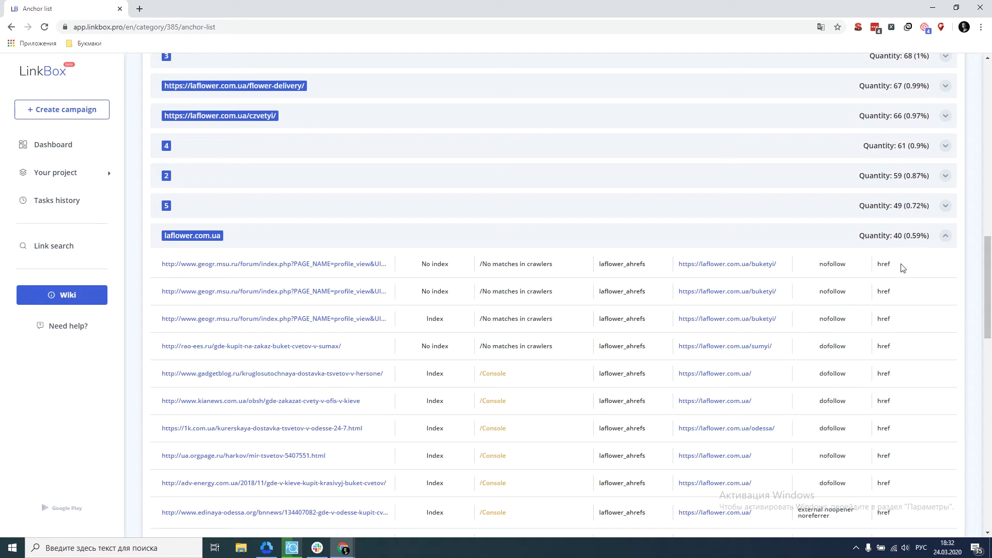
{"action": "left_click", "coordinate": [949, 240]}
{"action": "scroll", "coordinate": [954, 238], "scroll_direction": "up", "scroll_amount": 10}
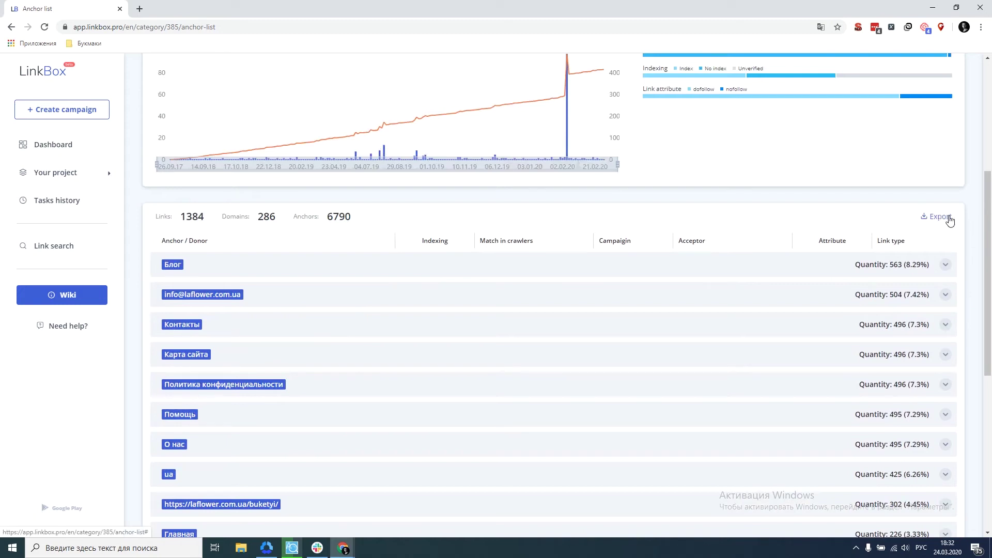
Step: Filter anchors to Indexed, Console-crawled, dofollow links, leaving 297 links, 120 domains and 468 anchors
{"action": "scroll", "coordinate": [972, 233], "scroll_direction": "up", "scroll_amount": 5}
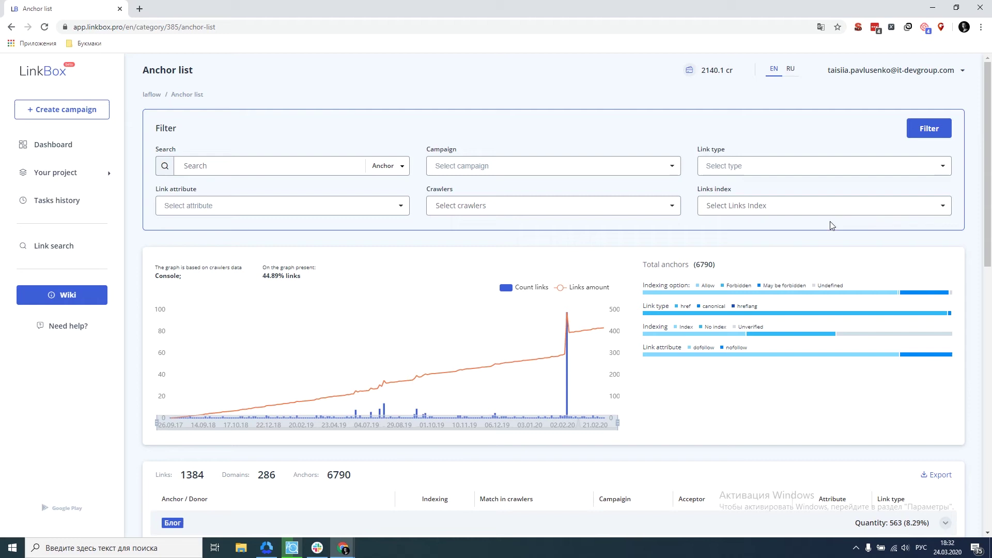
{"action": "left_click", "coordinate": [798, 203]}
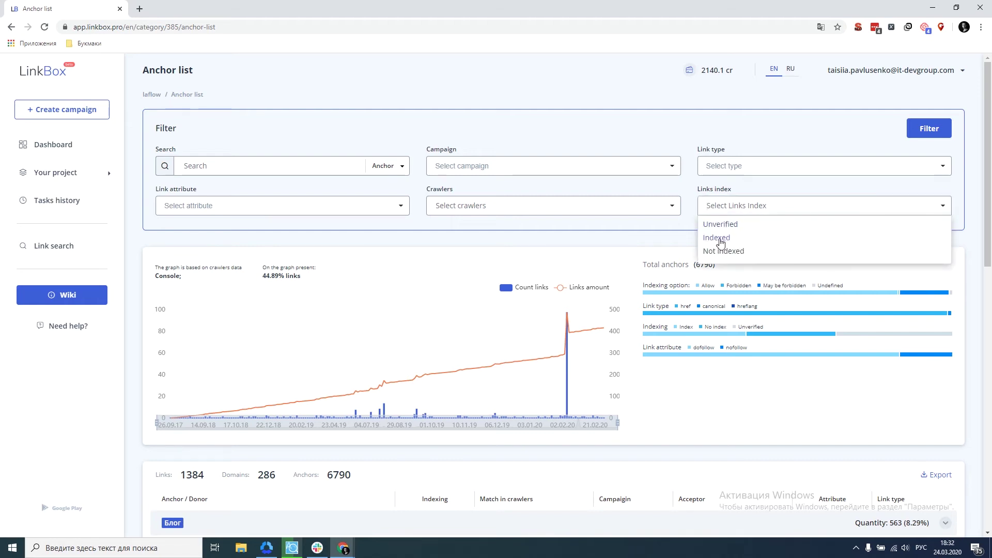
{"action": "left_click", "coordinate": [721, 241]}
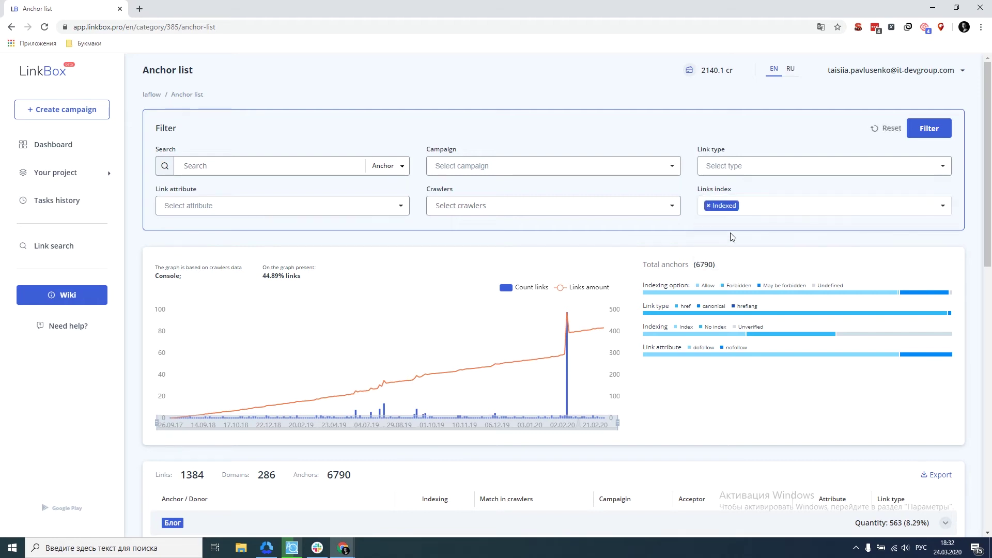
{"action": "left_click", "coordinate": [552, 206]}
{"action": "left_click", "coordinate": [445, 251]}
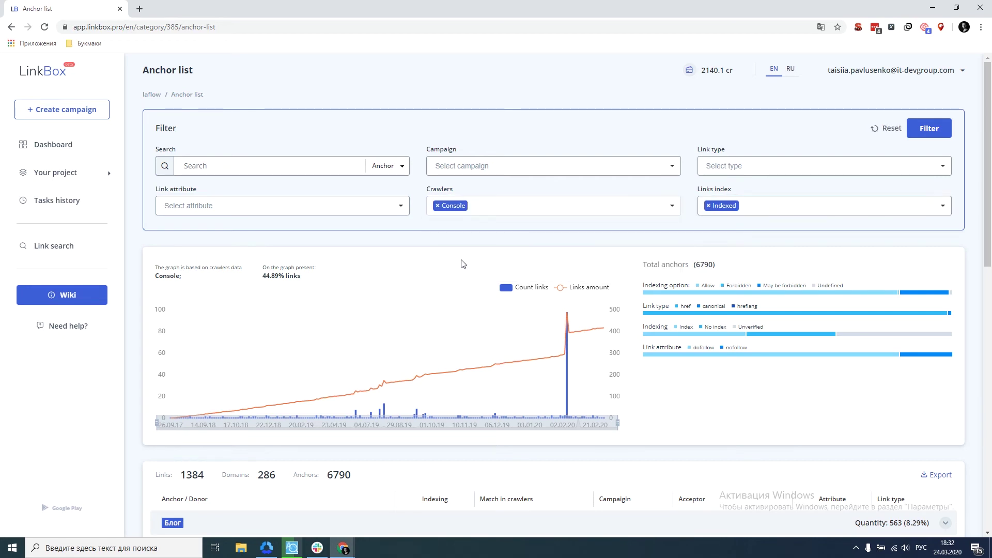
{"action": "left_click", "coordinate": [290, 205]}
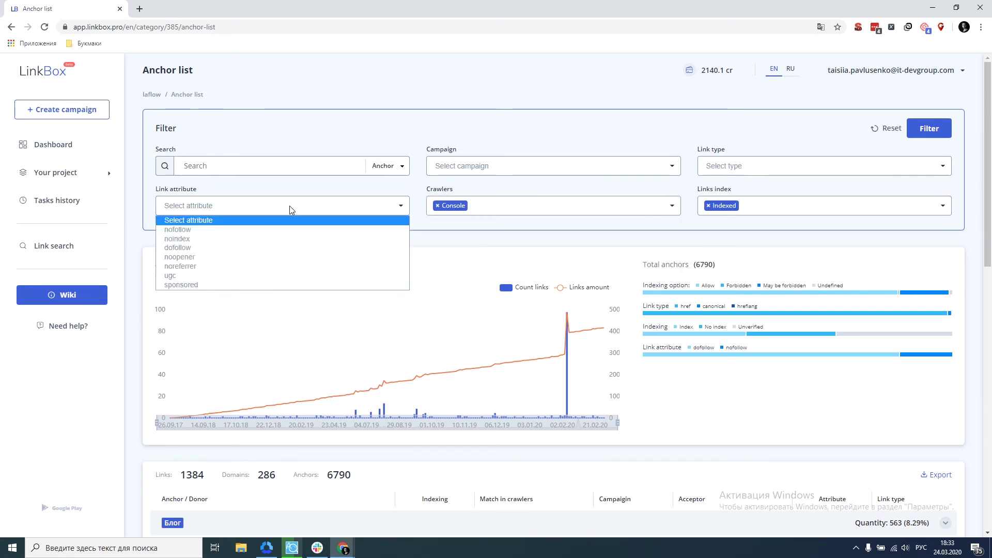
{"action": "left_click", "coordinate": [243, 251]}
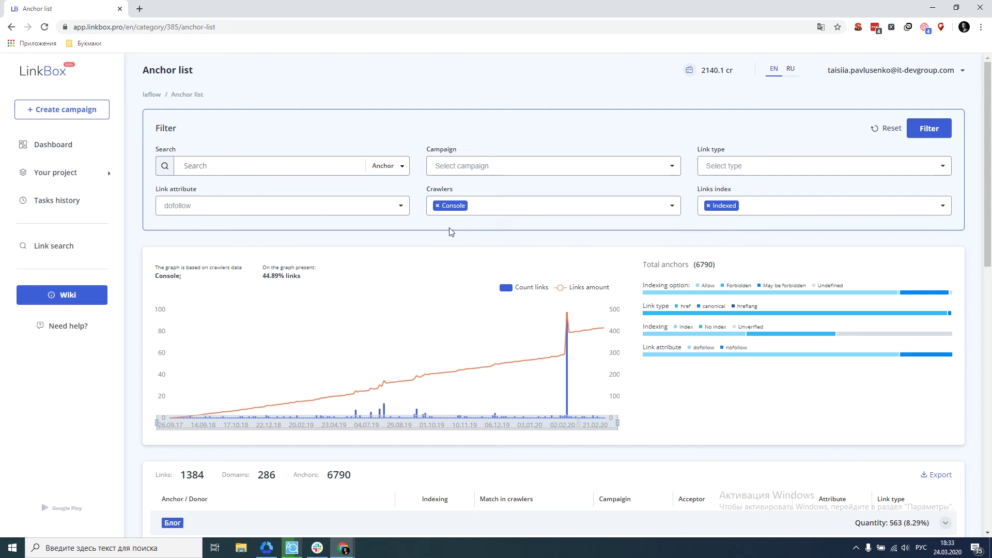
{"action": "left_click", "coordinate": [939, 133]}
{"action": "scroll", "coordinate": [594, 191], "scroll_direction": "down", "scroll_amount": 4}
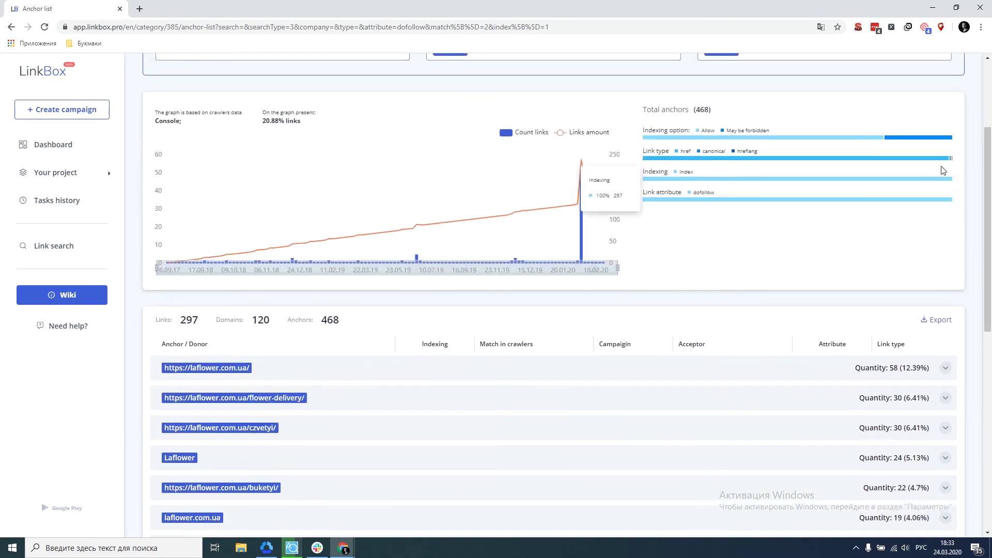
{"action": "scroll", "coordinate": [375, 259], "scroll_direction": "down", "scroll_amount": 2}
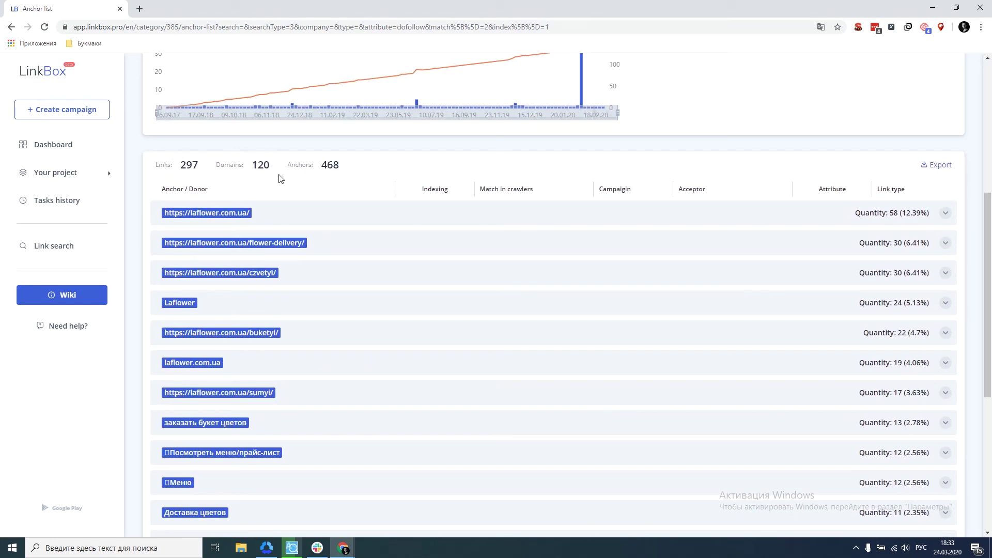
{"action": "scroll", "coordinate": [345, 159], "scroll_direction": "down", "scroll_amount": 1}
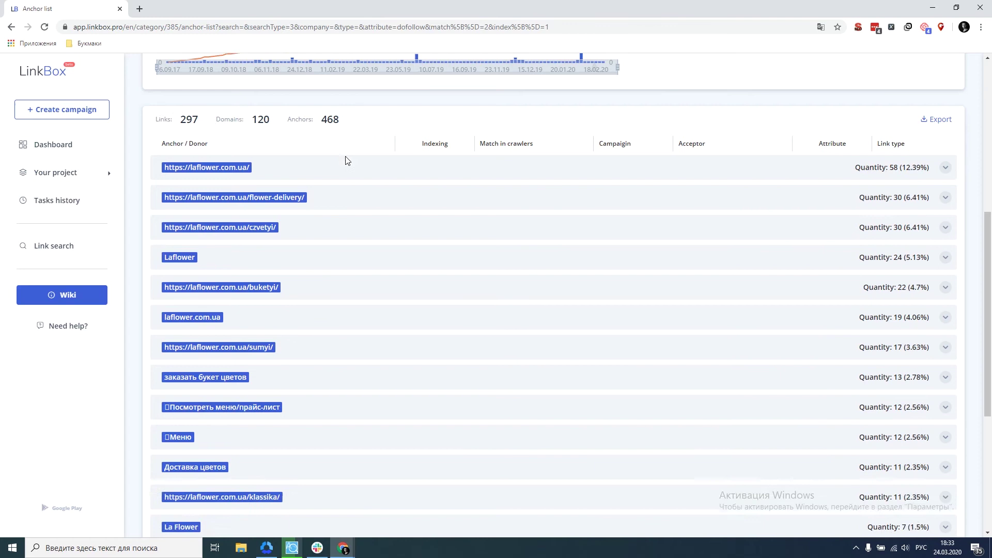
{"action": "scroll", "coordinate": [345, 159], "scroll_direction": "down", "scroll_amount": 1}
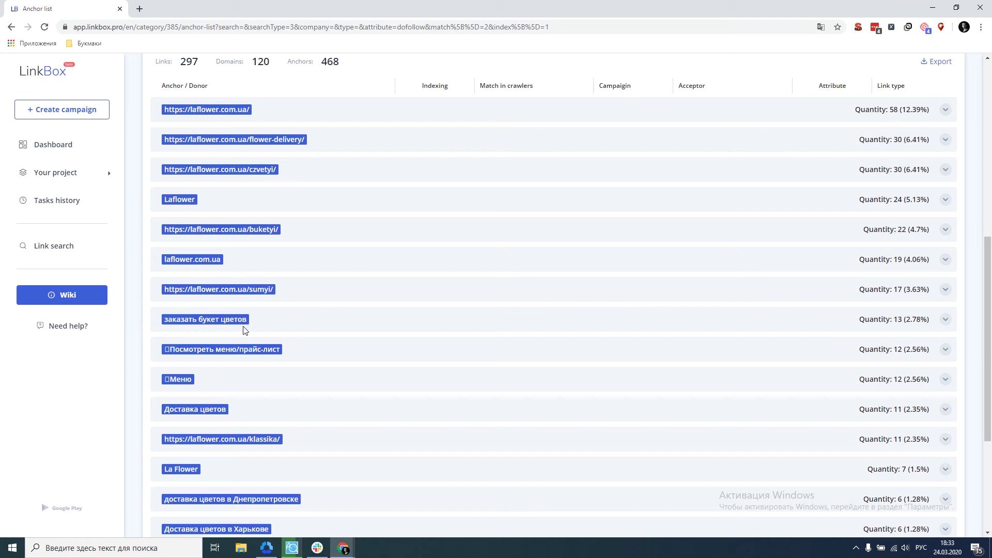
{"action": "scroll", "coordinate": [403, 310], "scroll_direction": "up", "scroll_amount": 3}
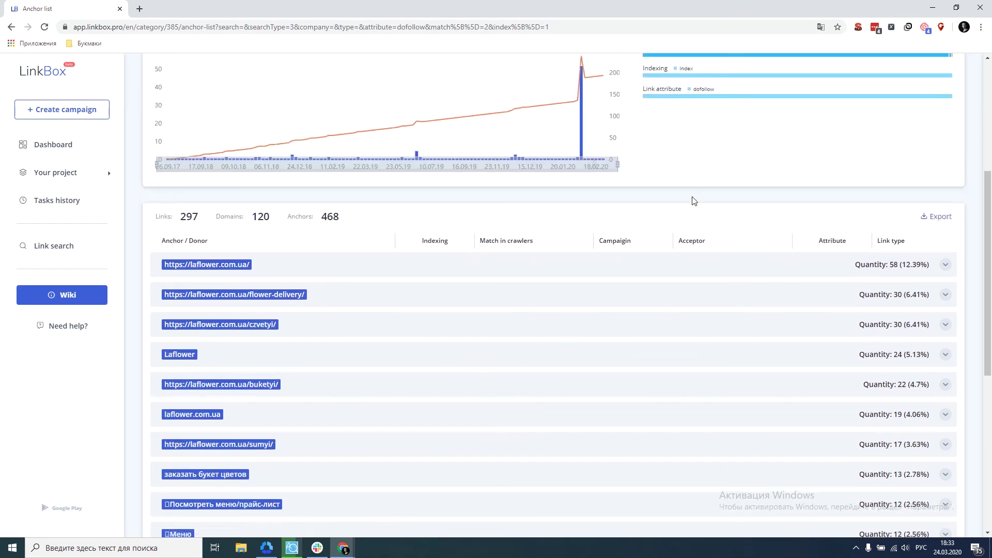
{"action": "scroll", "coordinate": [708, 181], "scroll_direction": "down", "scroll_amount": 1}
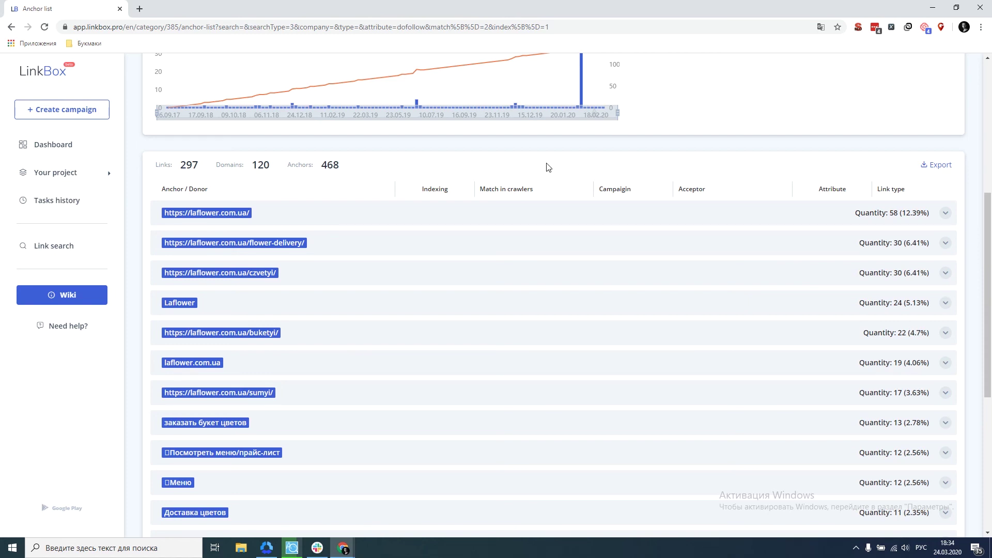
Step: Search anchors for 'доставка цветов', narrowing results to 42 links from 22 domains
{"action": "scroll", "coordinate": [548, 183], "scroll_direction": "up", "scroll_amount": 5}
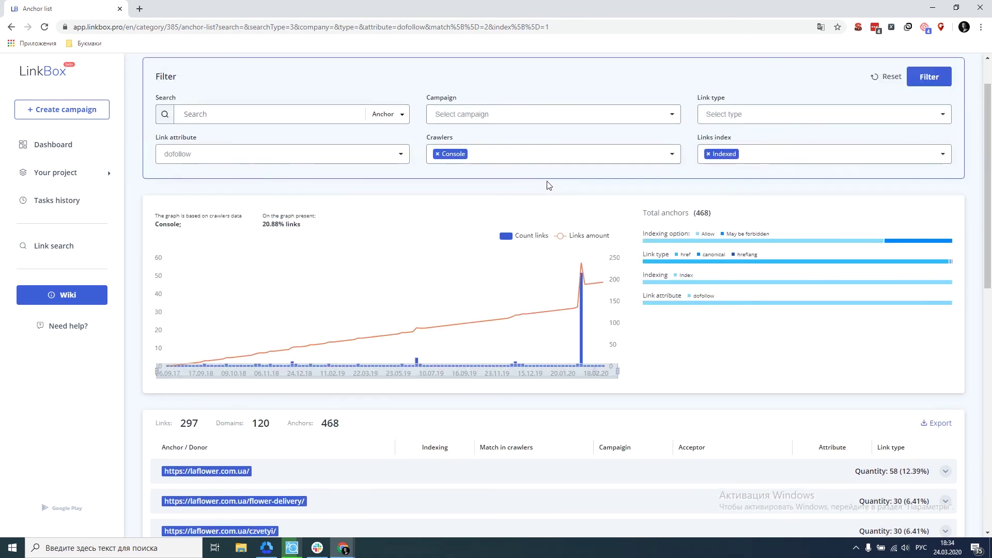
{"action": "scroll", "coordinate": [548, 185], "scroll_direction": "up", "scroll_amount": 1}
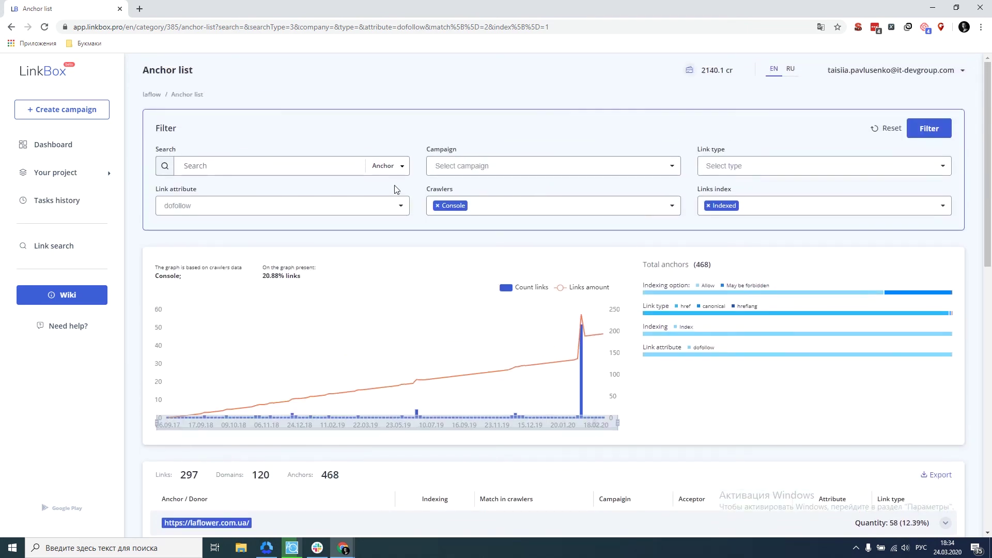
{"action": "left_click", "coordinate": [306, 167]}
{"action": "left_click", "coordinate": [203, 194]}
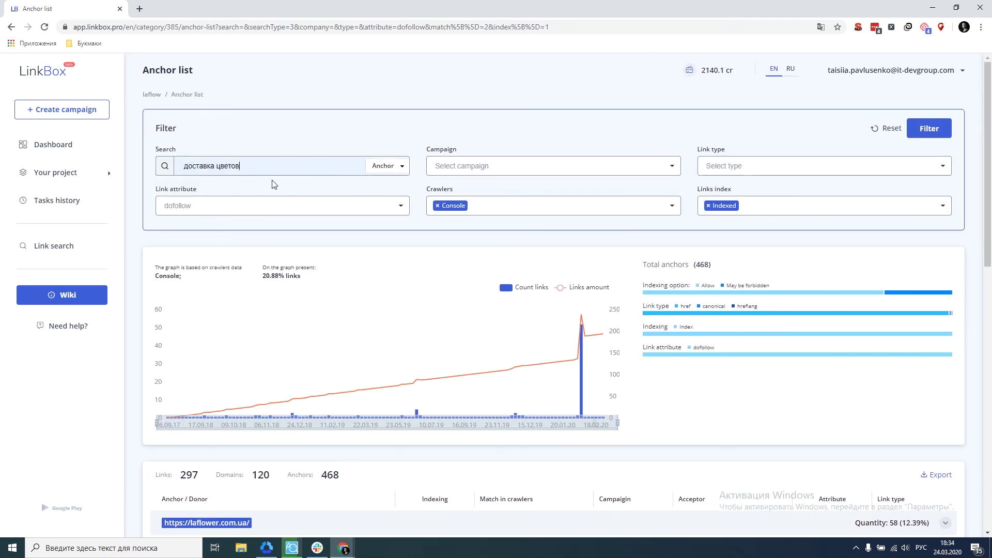
{"action": "left_click", "coordinate": [923, 134]}
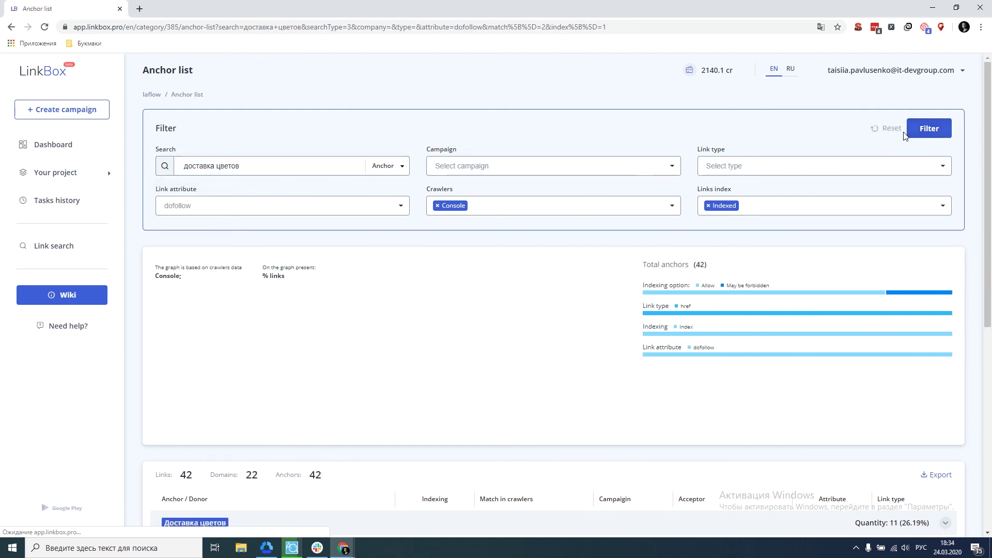
{"action": "scroll", "coordinate": [485, 155], "scroll_direction": "down", "scroll_amount": 5}
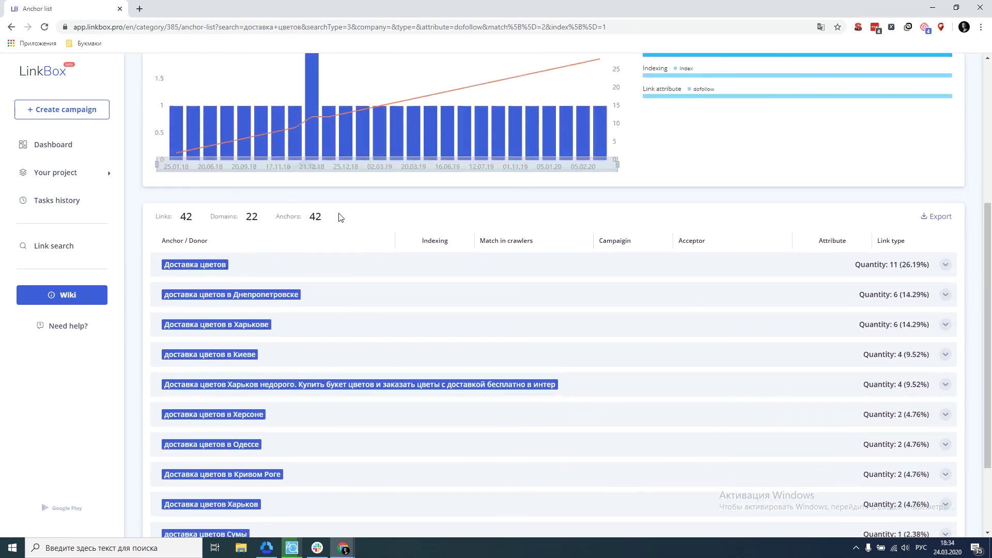
{"action": "scroll", "coordinate": [362, 214], "scroll_direction": "down", "scroll_amount": 2}
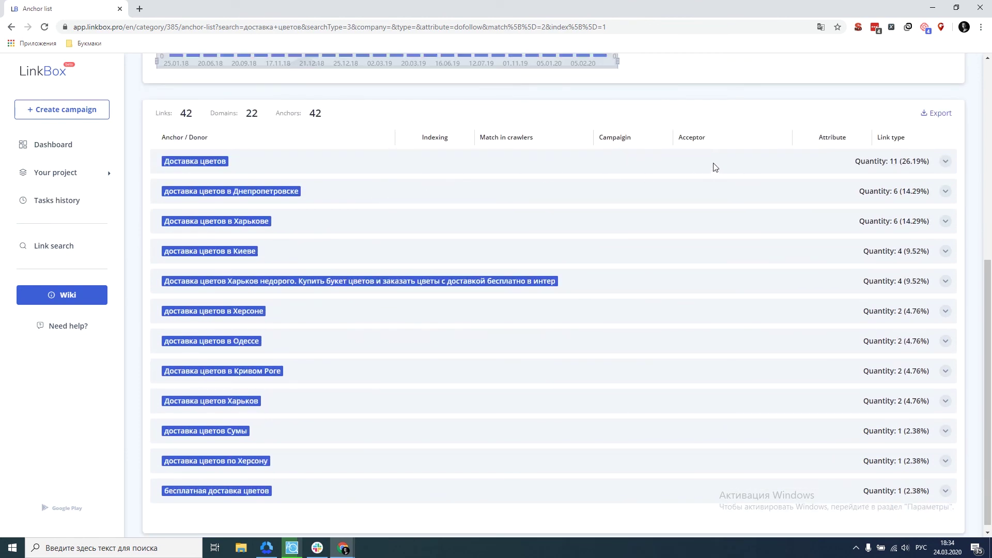
Step: Expand the 'Доставка цветов' anchor to list its 11 indexed dofollow donor links
{"action": "left_click", "coordinate": [944, 164]}
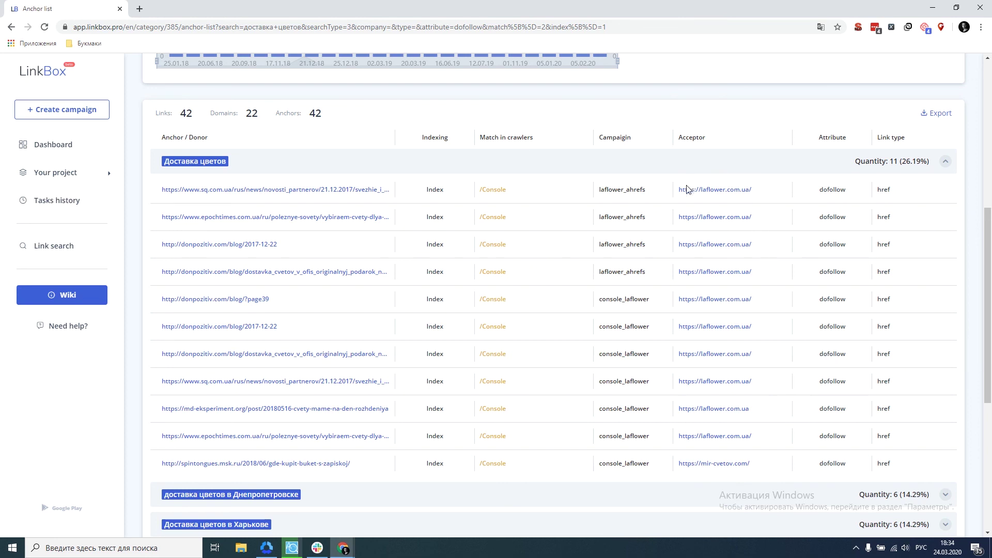
{"action": "right_click", "coordinate": [667, 249]}
{"action": "left_click", "coordinate": [663, 242]}
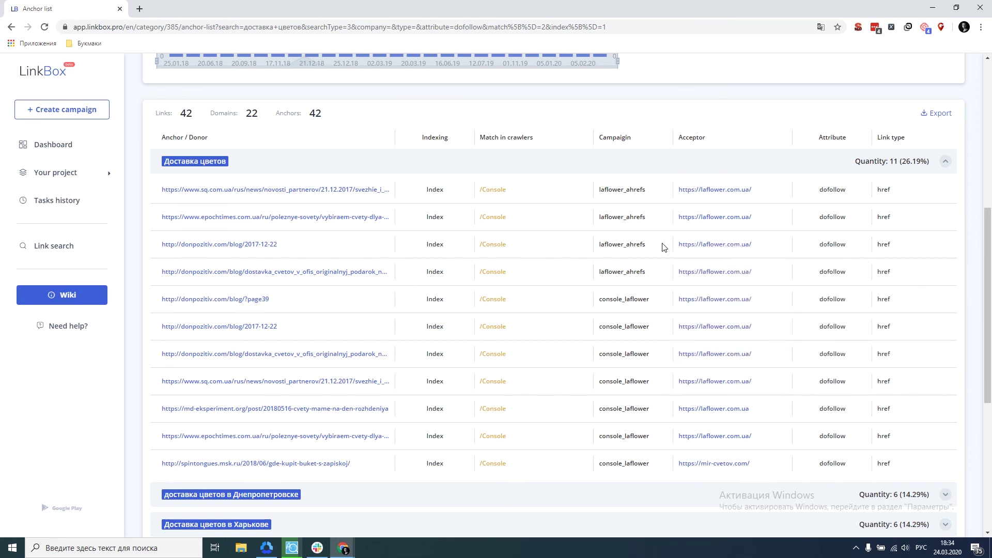